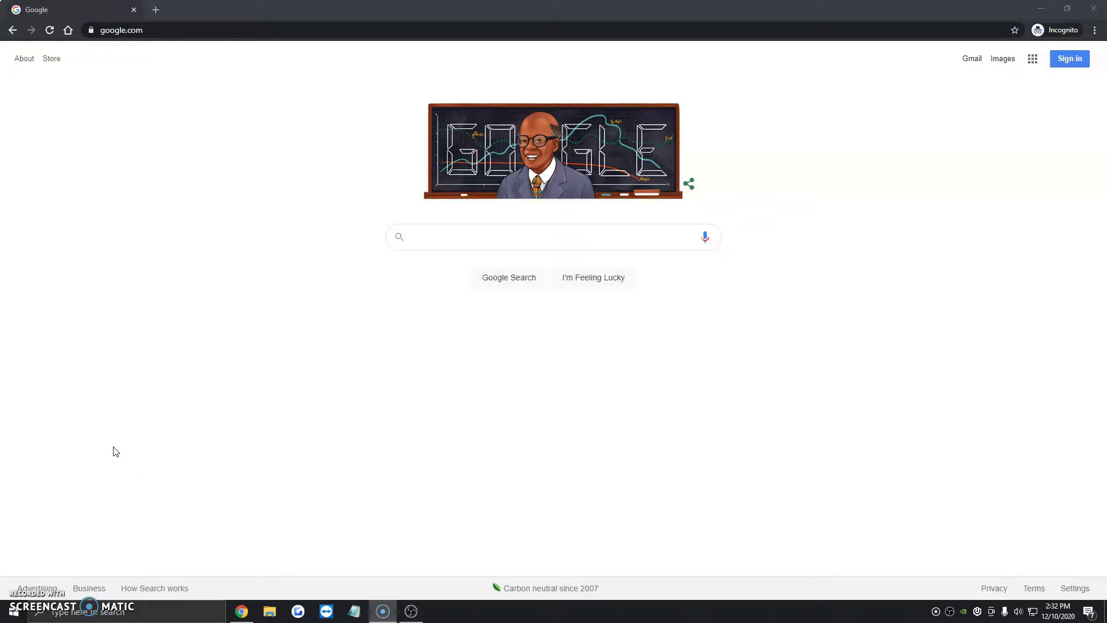
# Search Google for 'vlc media player', open the videolan.org page, and list its platform downloads.
pyautogui.click(428, 236)
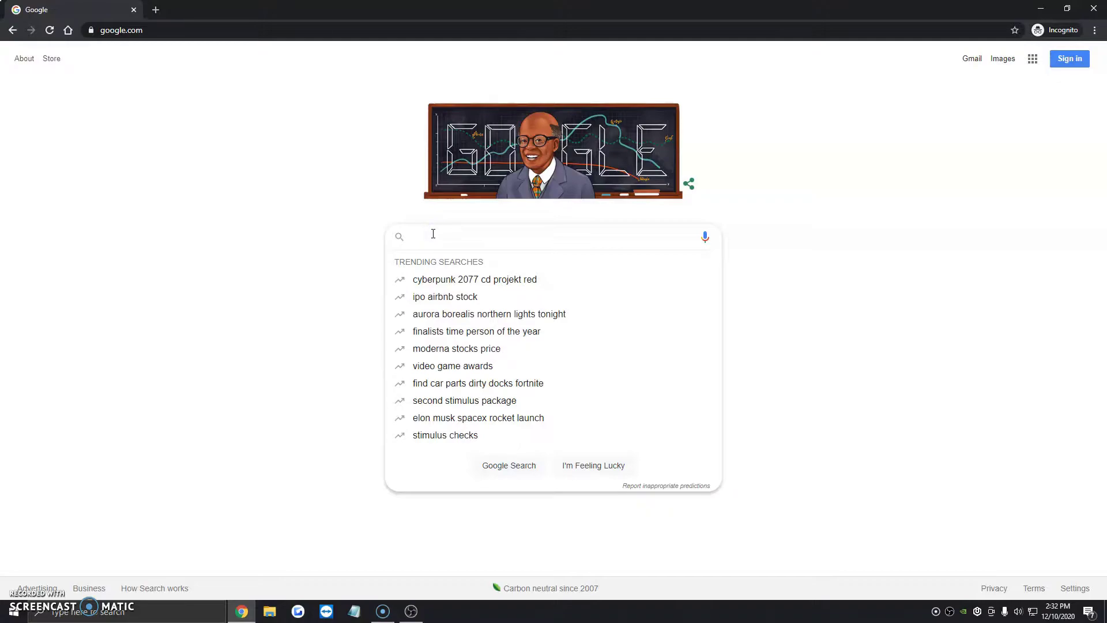
pyautogui.write('vlc media play')
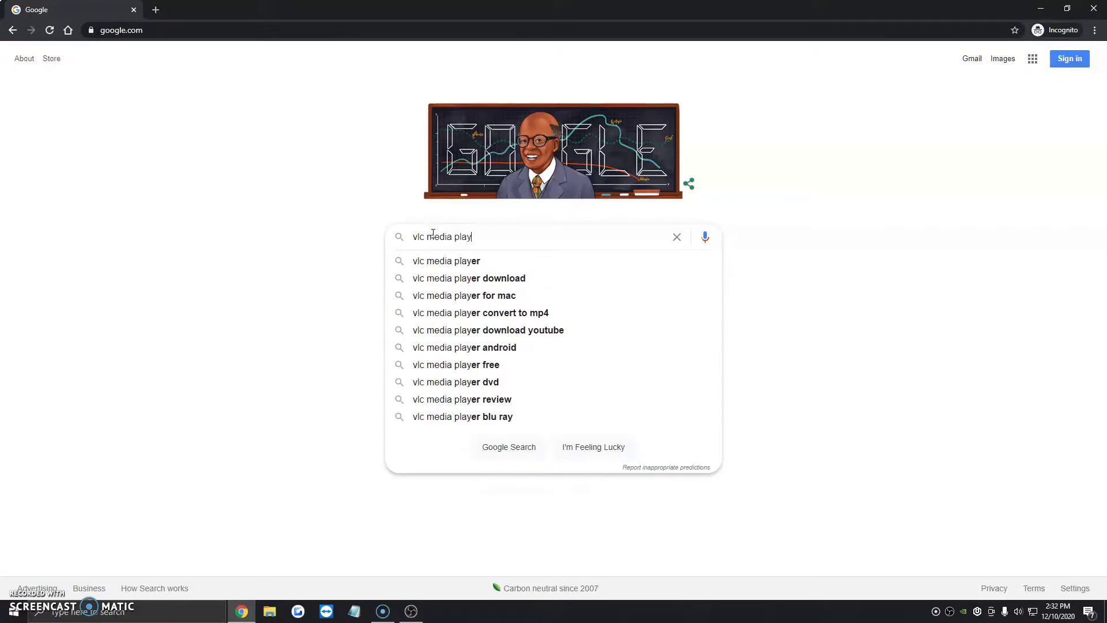
pyautogui.write('er')
pyautogui.press('Return')
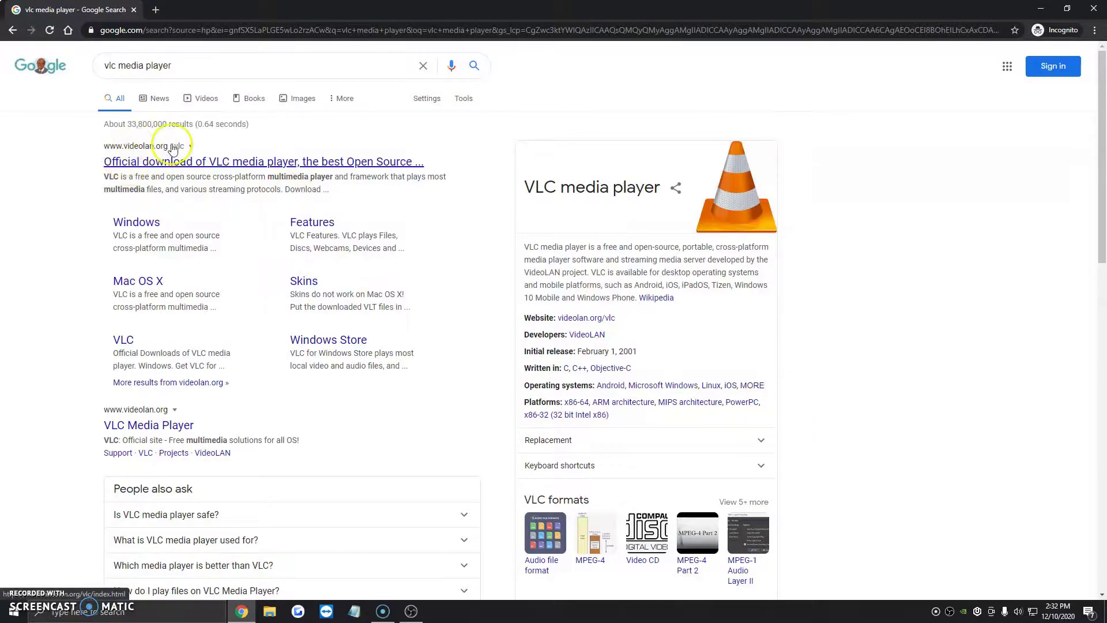
pyautogui.click(213, 164)
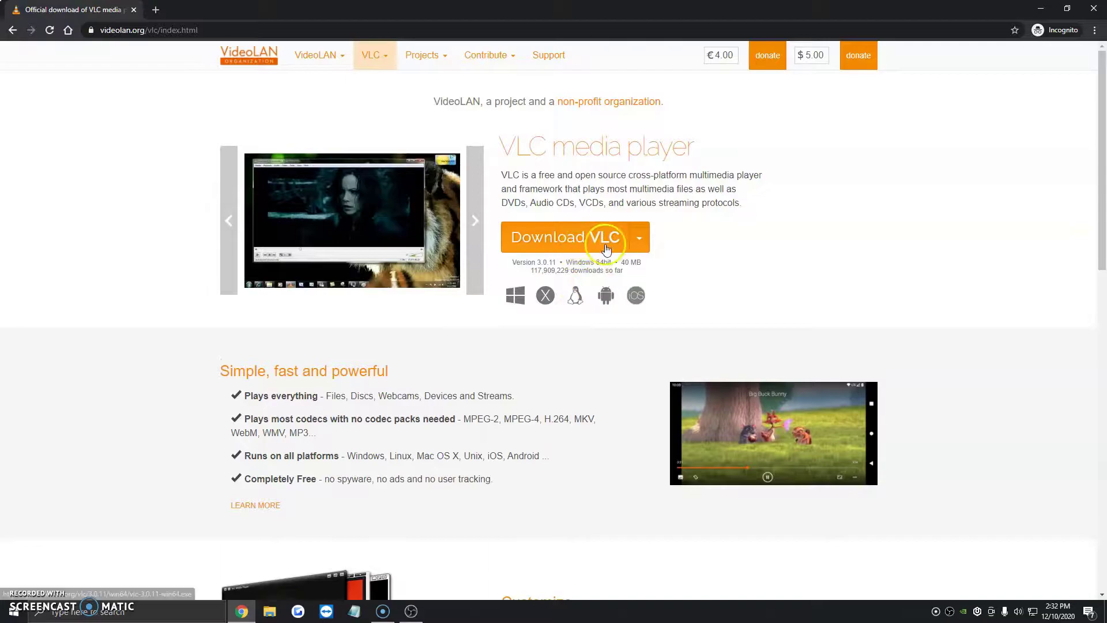
pyautogui.click(642, 241)
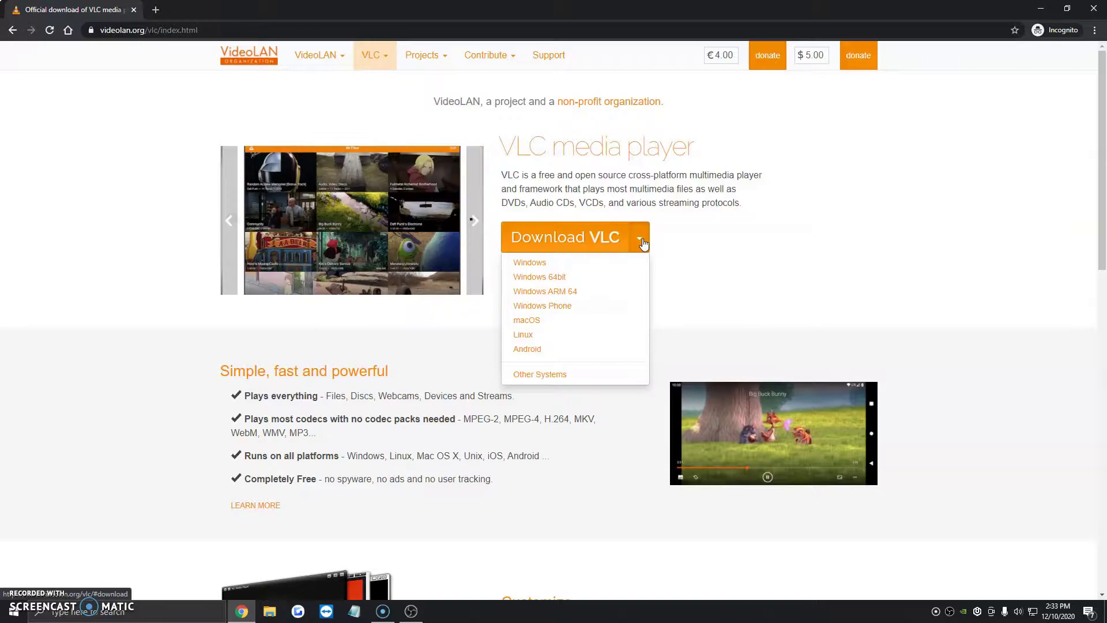
# Download and keep vlc-3.0.11-win64.exe for Windows 64-bit, then launch the installer.
pyautogui.click(560, 282)
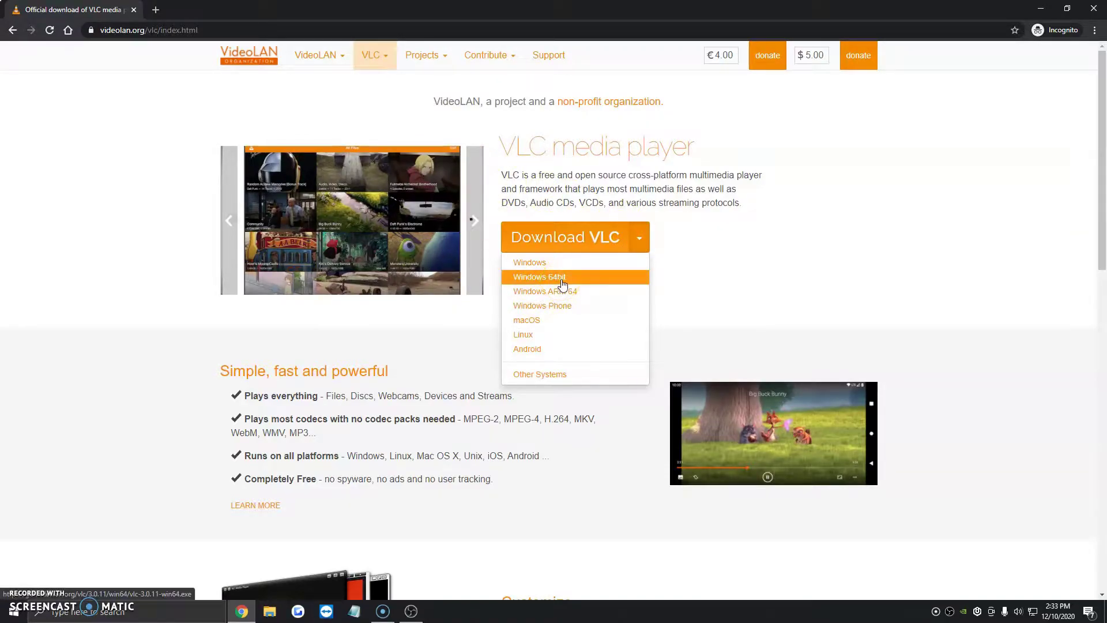
pyautogui.click(562, 283)
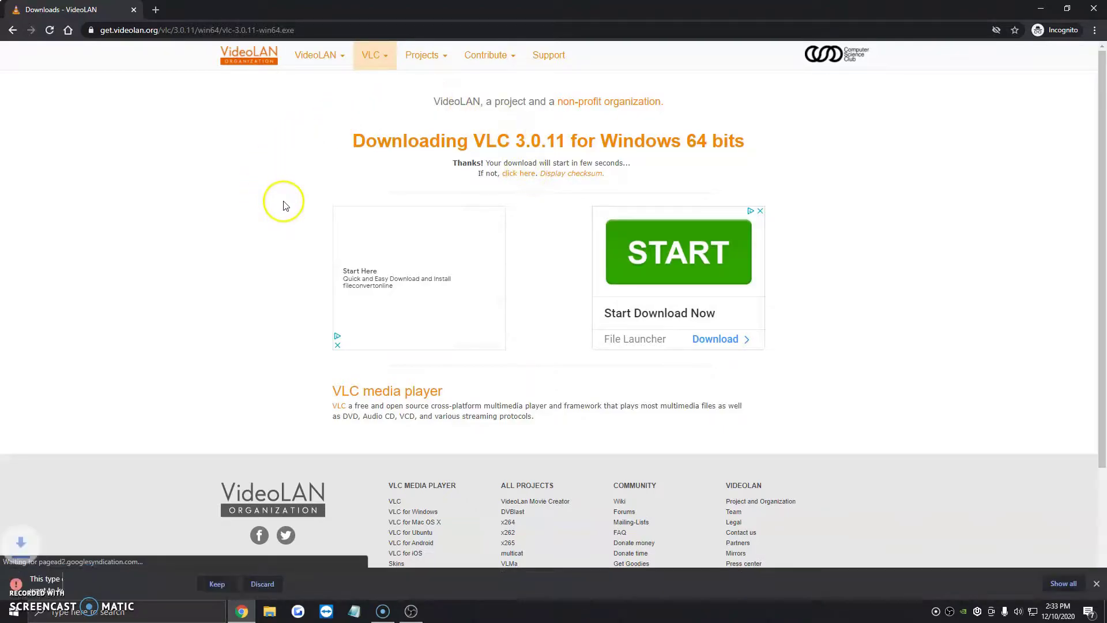
pyautogui.click(217, 583)
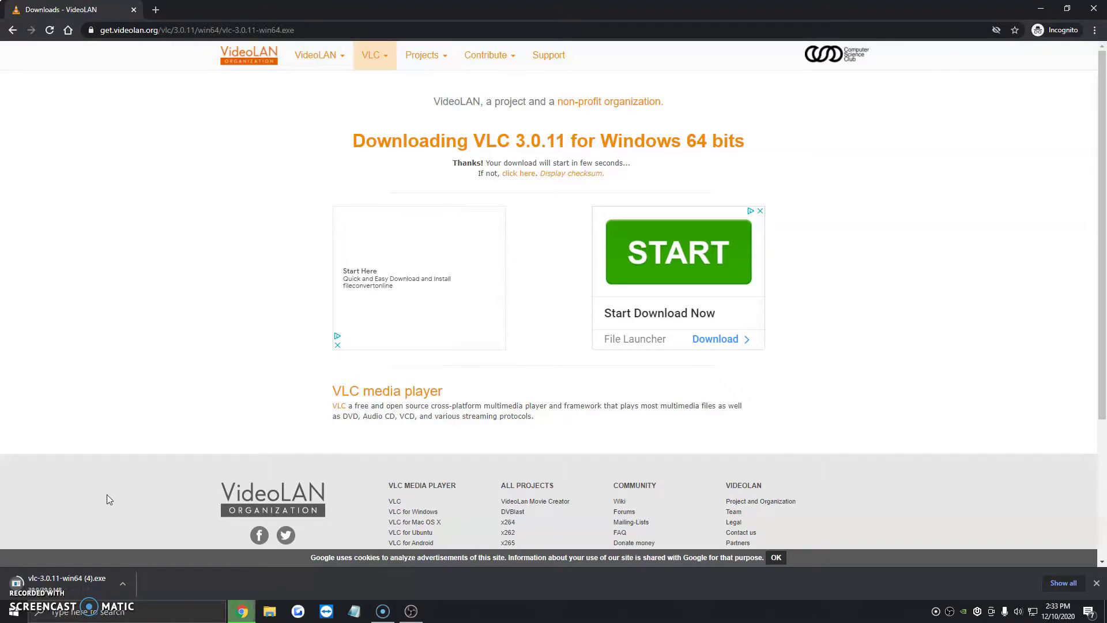
pyautogui.click(103, 584)
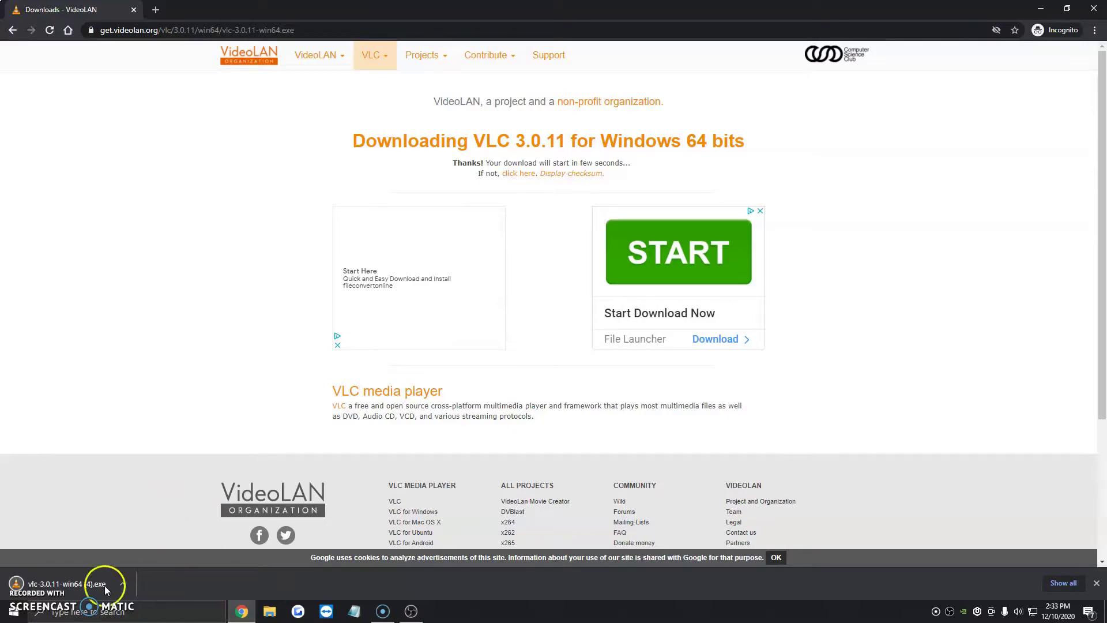
pyautogui.click(274, 581)
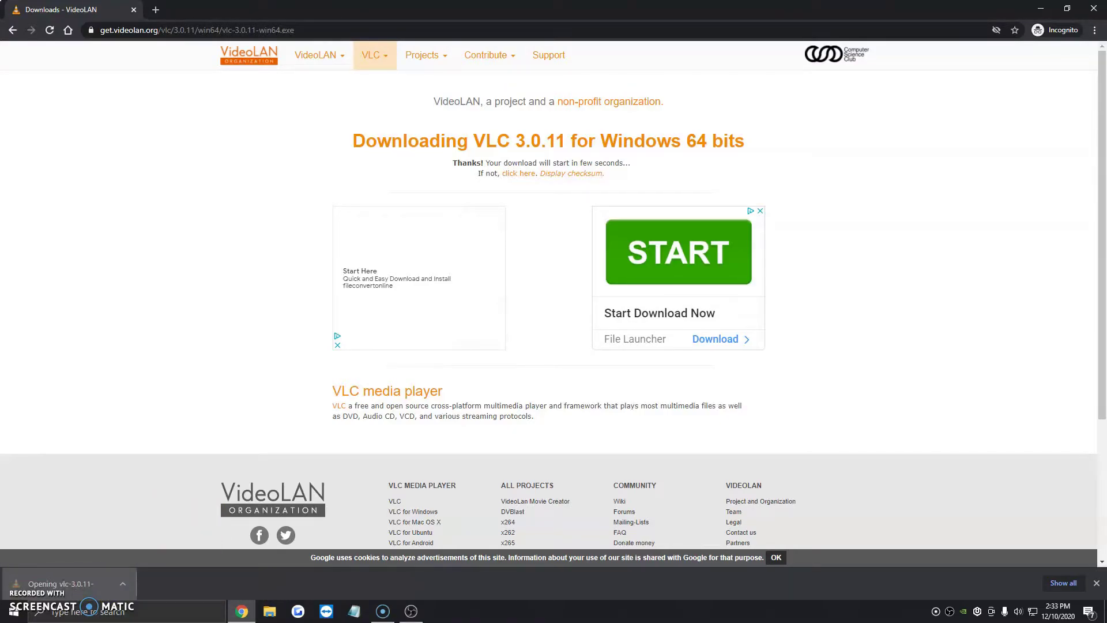
# Install VLC in English to C:\Program Files\VideoLAN\VLC with default components, without running VLC afterwards.
pyautogui.click(557, 332)
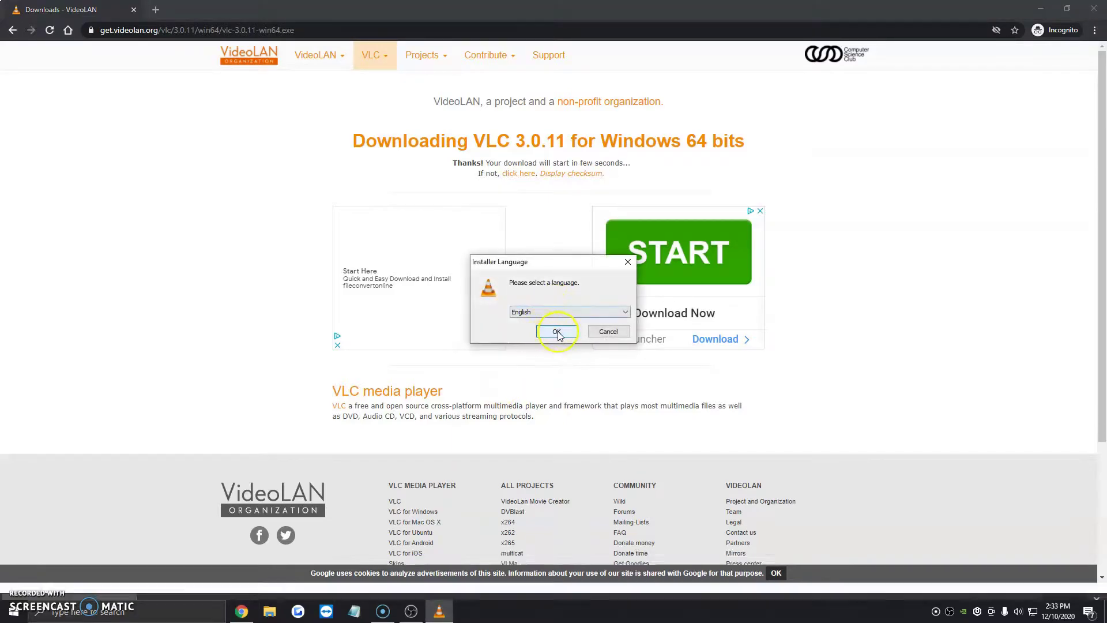
pyautogui.click(623, 400)
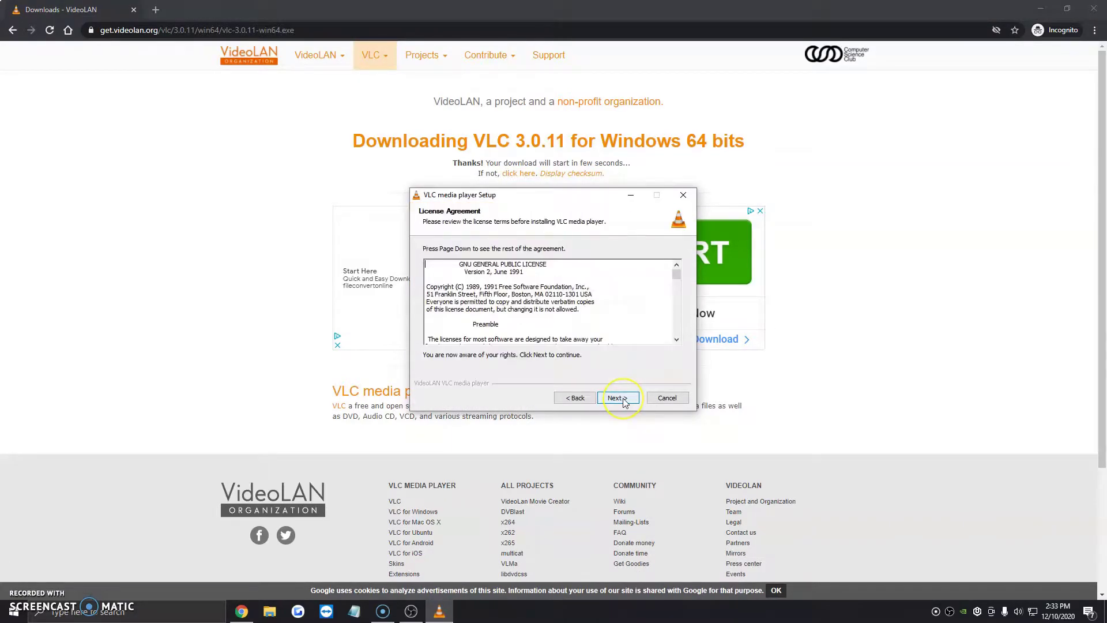
pyautogui.click(623, 401)
pyautogui.click(621, 400)
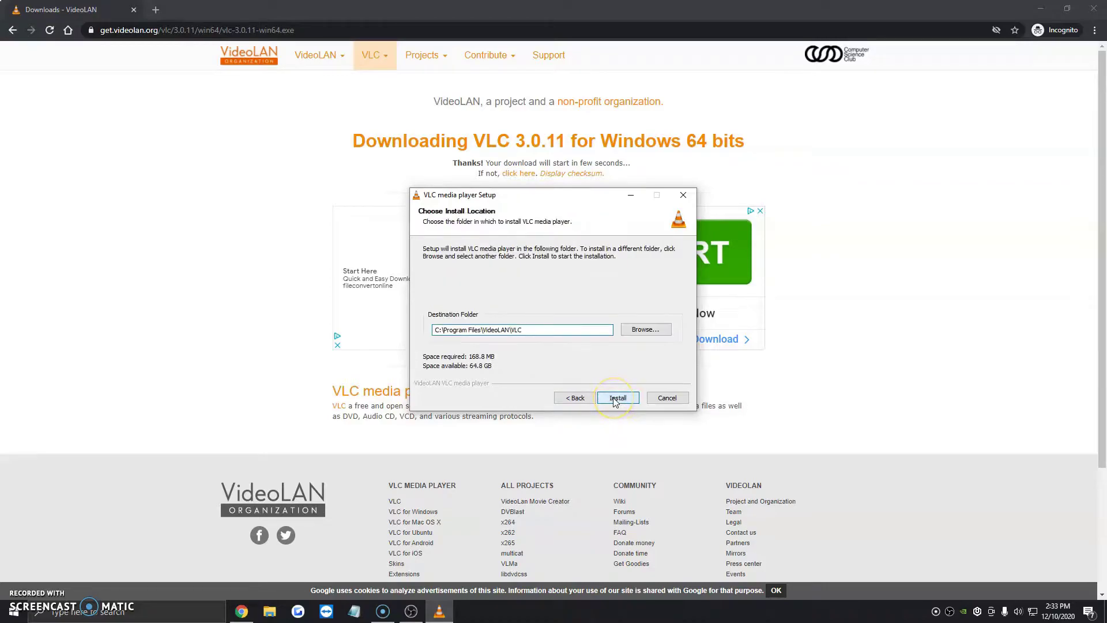
pyautogui.click(616, 400)
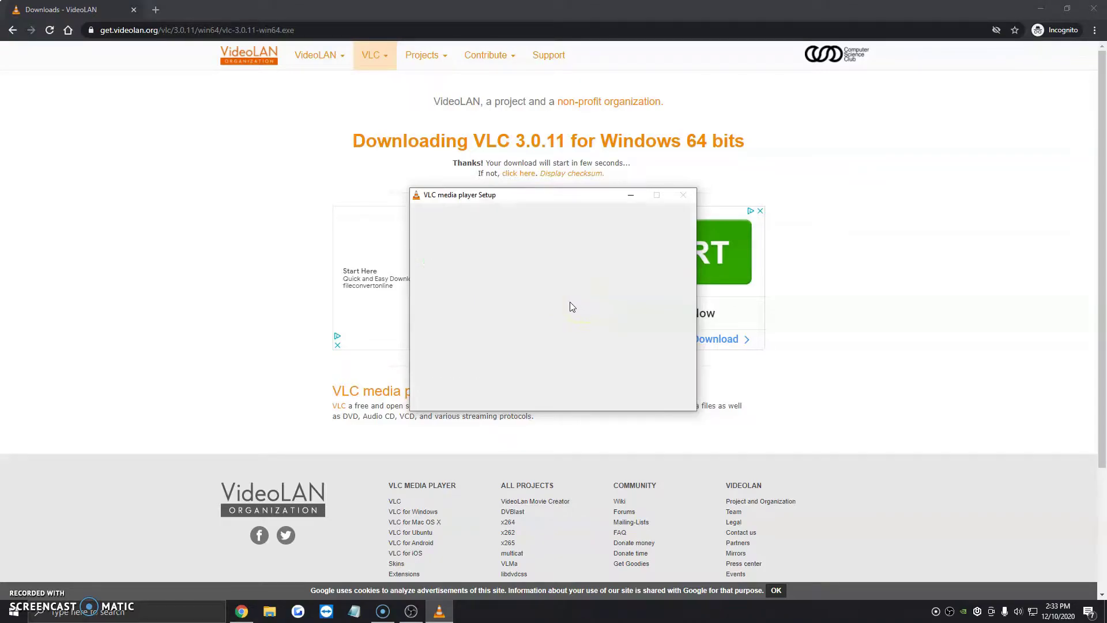
pyautogui.click(541, 295)
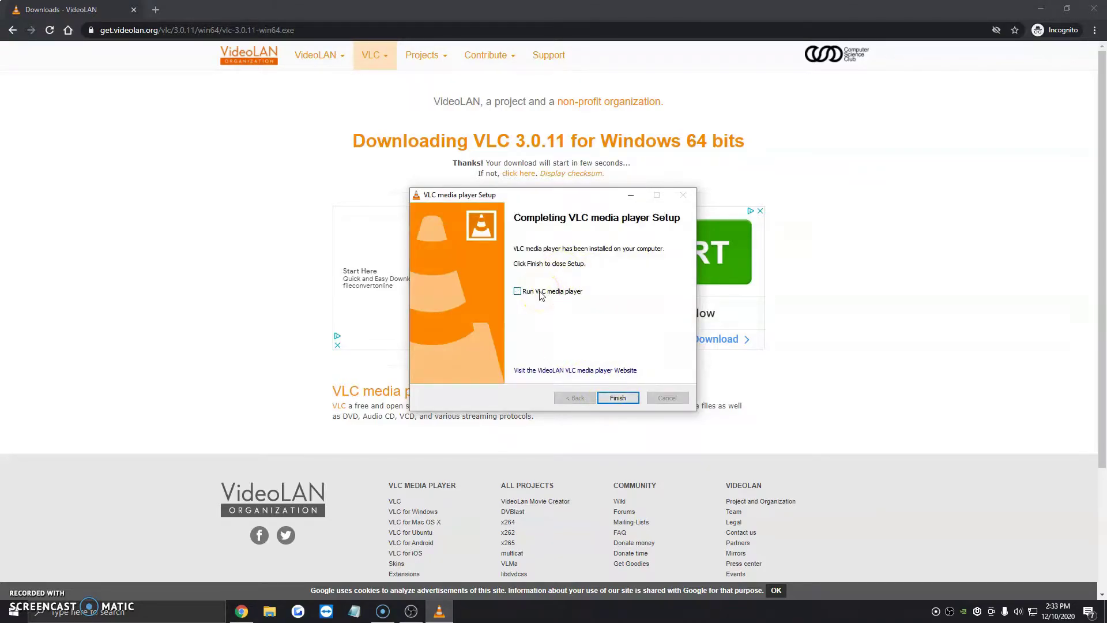
pyautogui.click(614, 402)
pyautogui.click(615, 400)
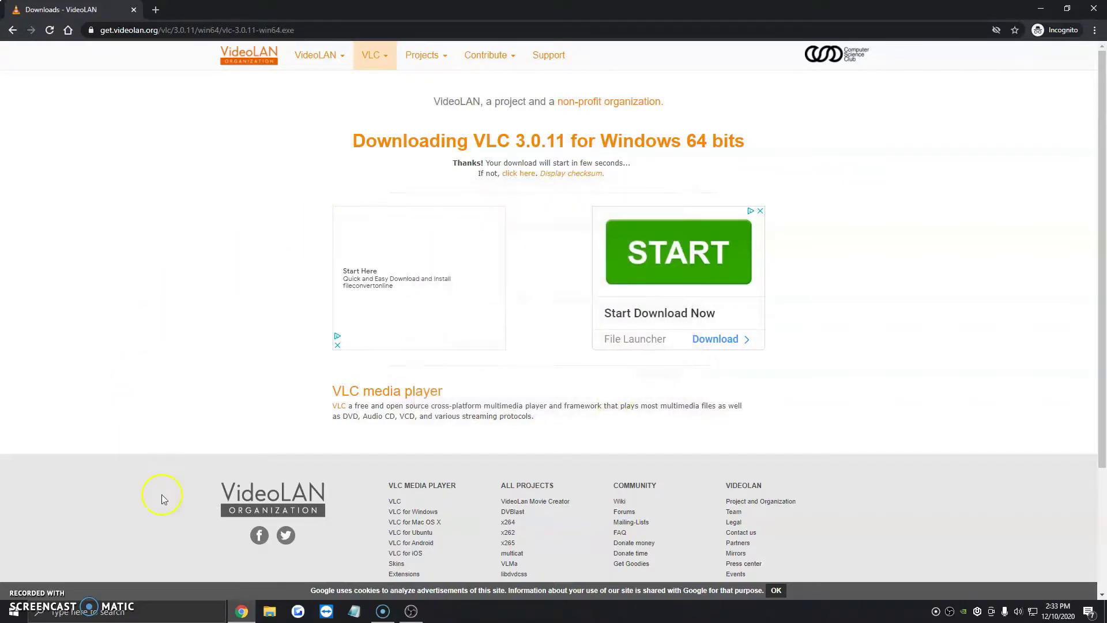
# Create a VLC Video Source named 'Playlist loop' in the OBS Sources list.
pyautogui.click(410, 611)
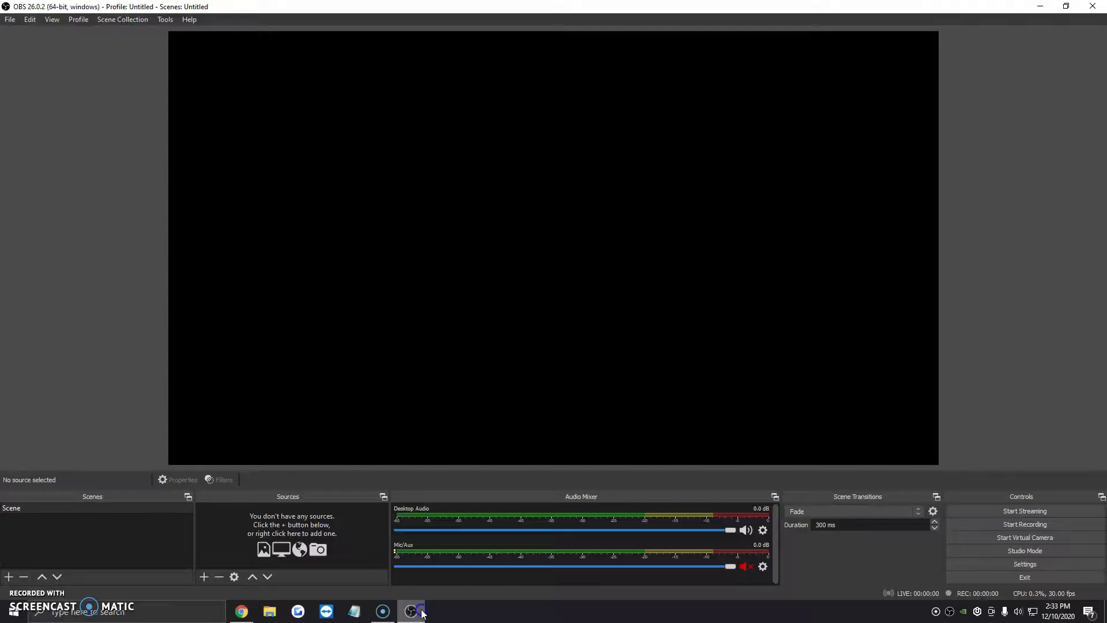
pyautogui.click(205, 577)
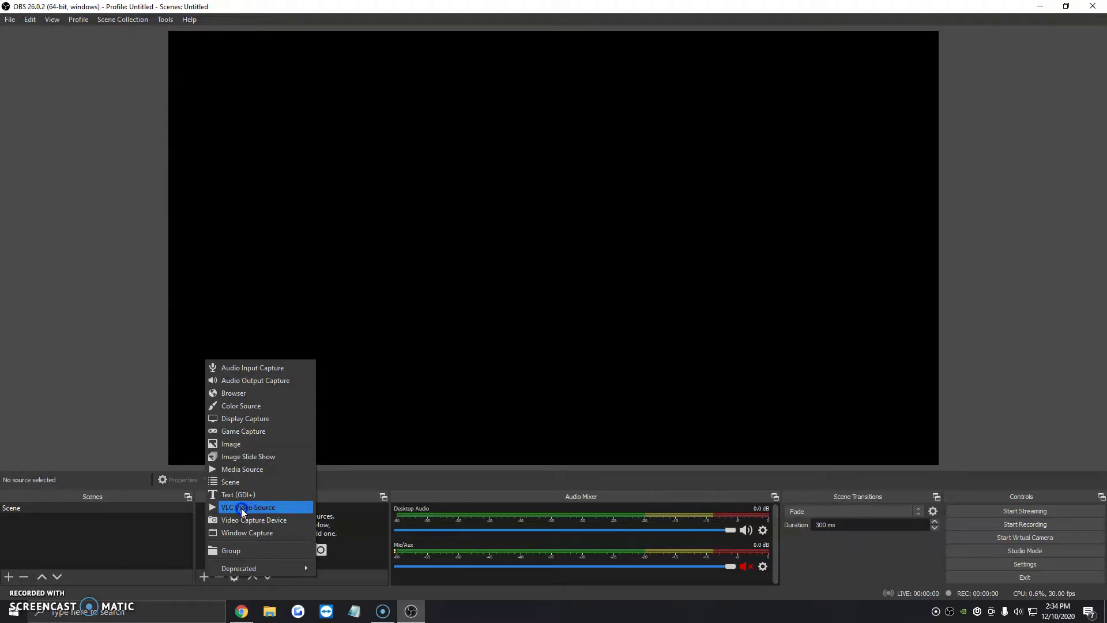
pyautogui.press('Escape')
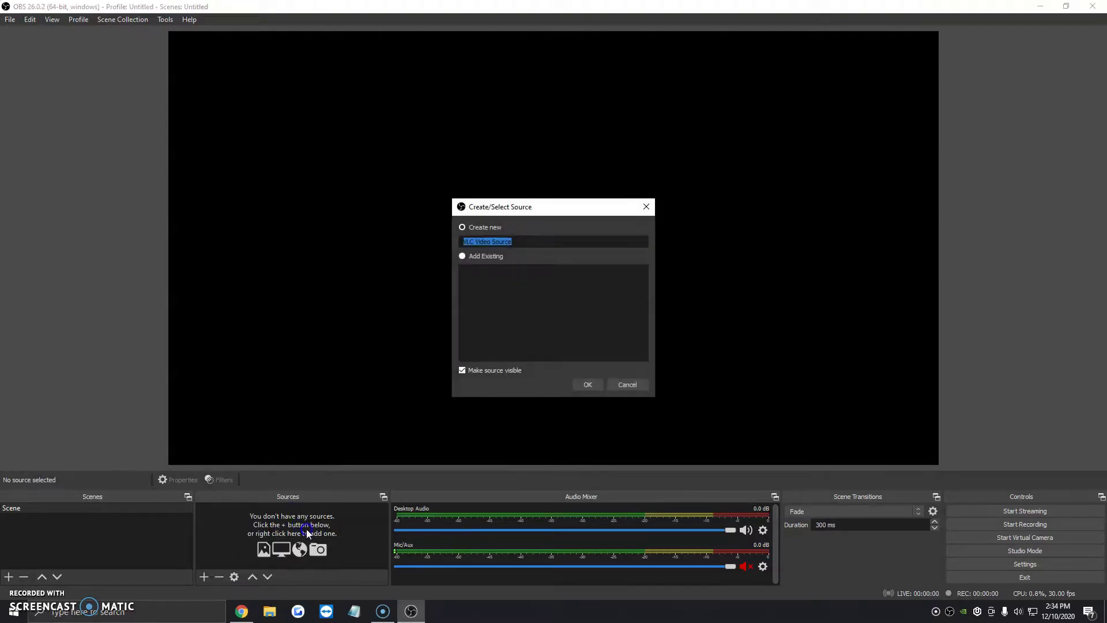
pyautogui.write('Playlist loop')
pyautogui.click(588, 384)
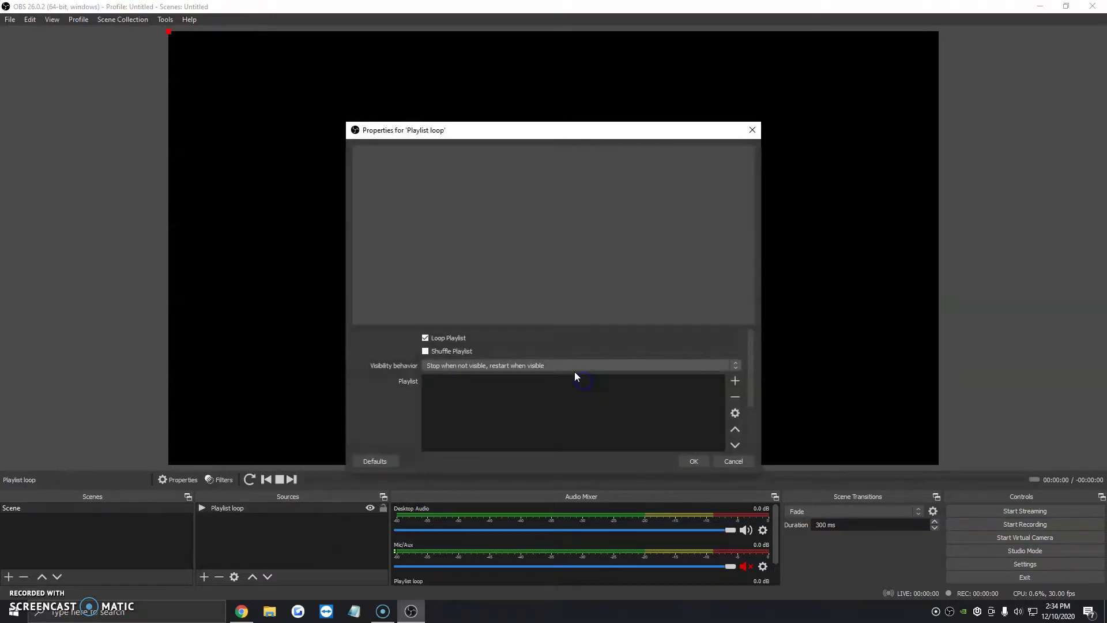
# Add the four Stock Footage videos, Pexels Videos 2610 through production ID_4747104, to the playlist.
pyautogui.click(734, 383)
pyautogui.click(755, 385)
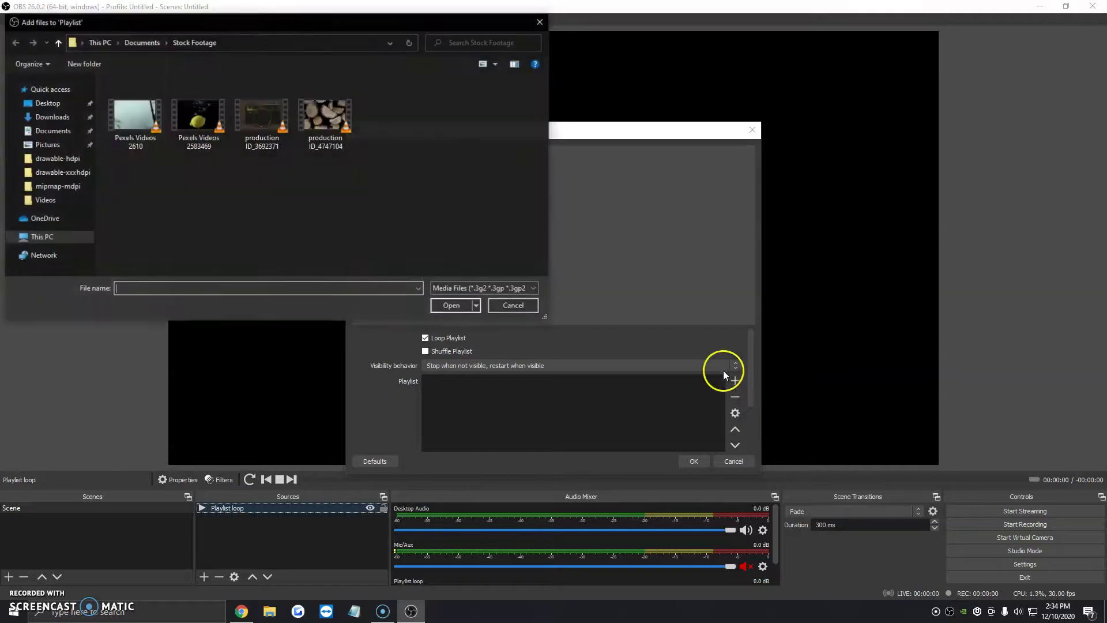
pyautogui.moveTo(433, 153); pyautogui.dragTo(131, 106)
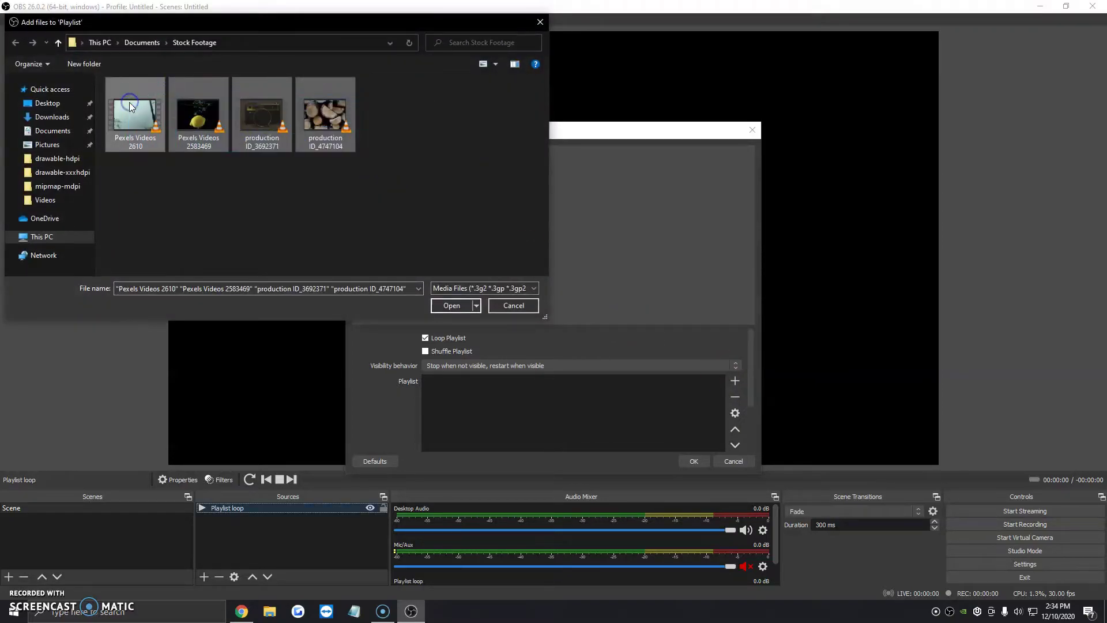
pyautogui.press('Return')
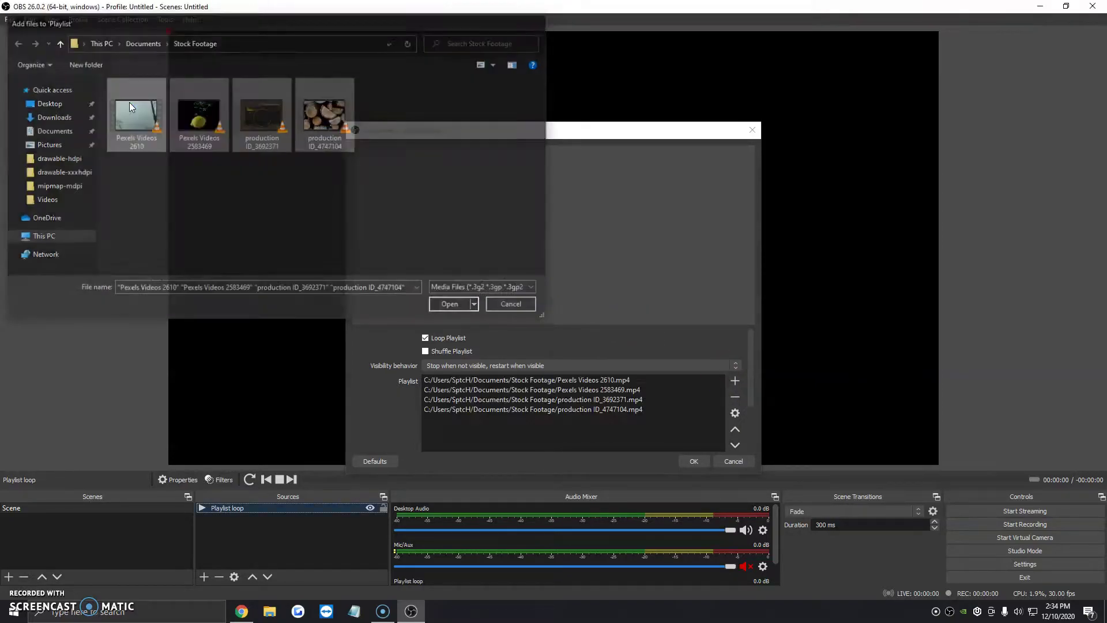
pyautogui.click(645, 396)
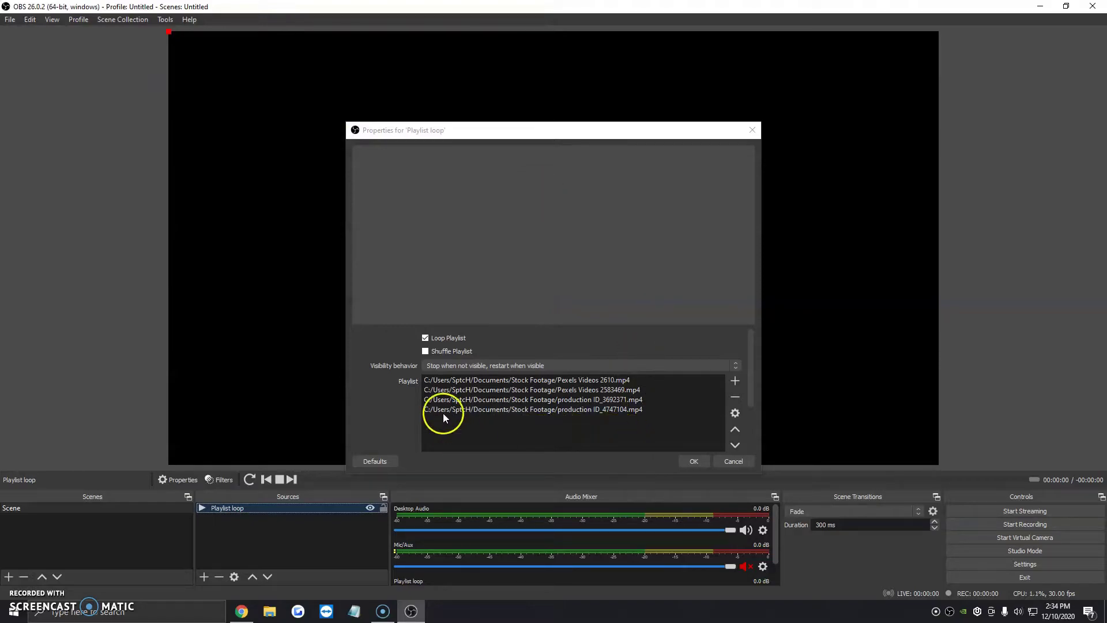
pyautogui.scroll(-2, 435, 336)
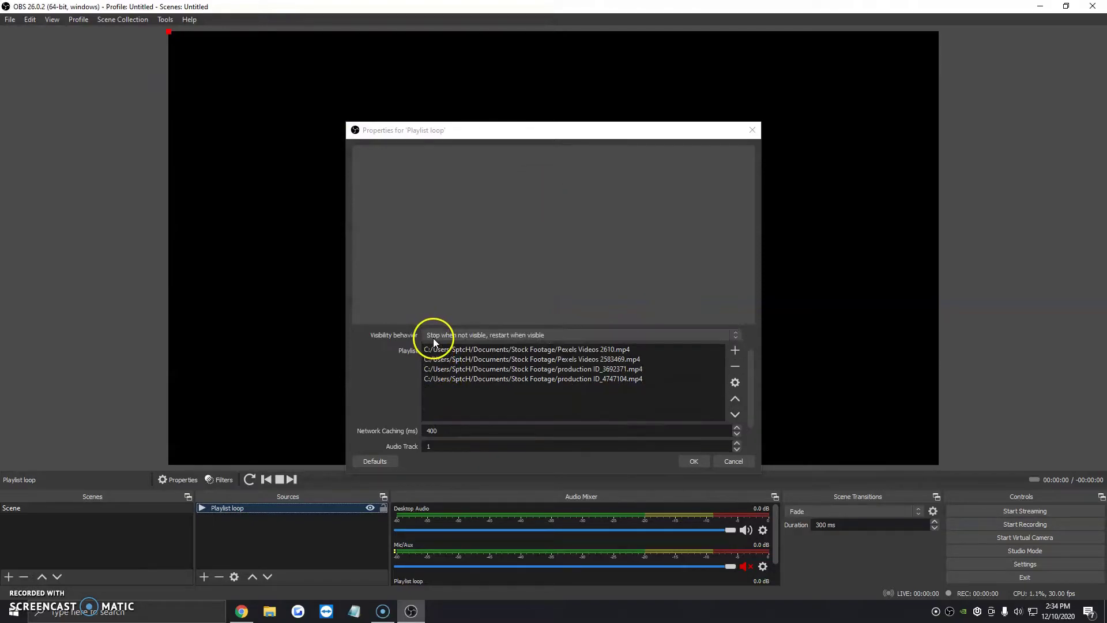
pyautogui.scroll(2, 438, 340)
pyautogui.scroll(-2, 484, 398)
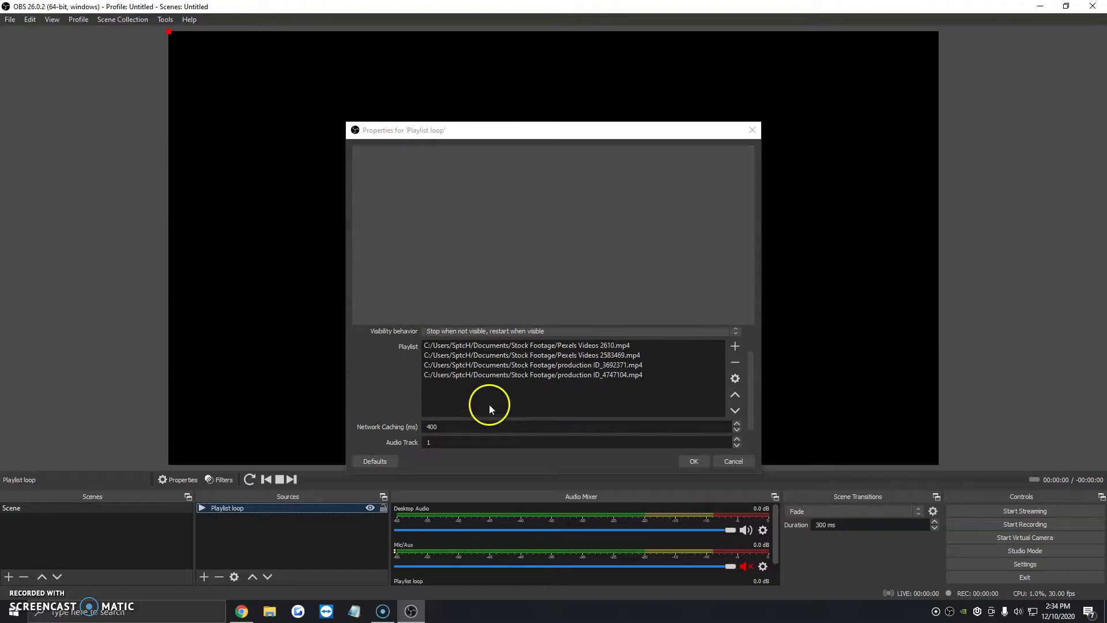
pyautogui.scroll(2, 490, 405)
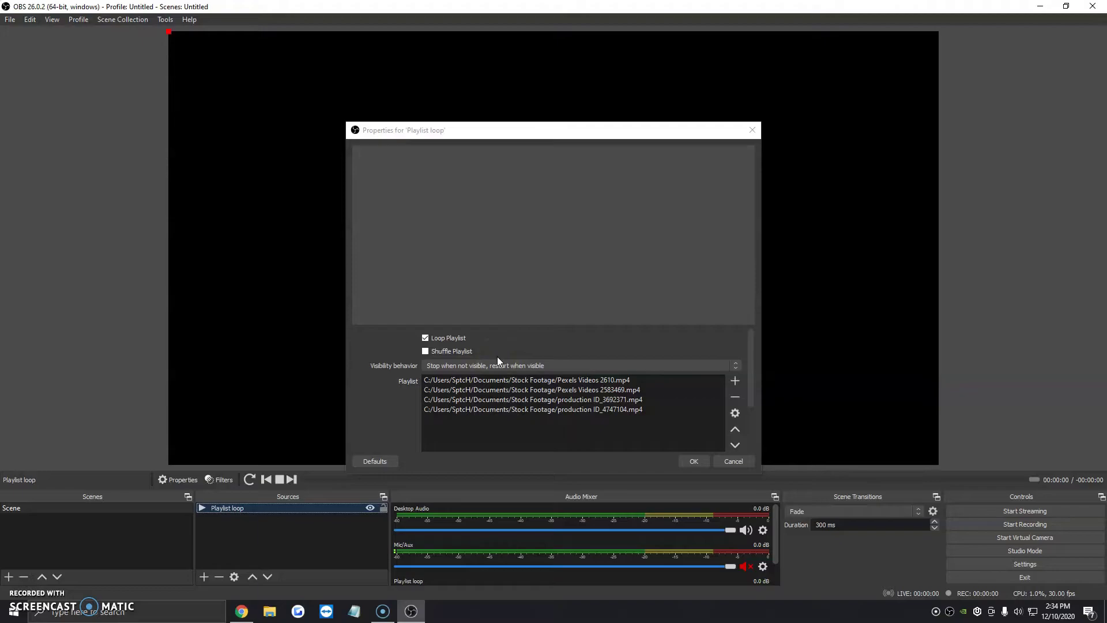
# Apply the Playlist loop properties and watch the clips play, selecting and deselecting the source in the preview.
pyautogui.click(539, 399)
pyautogui.click(694, 461)
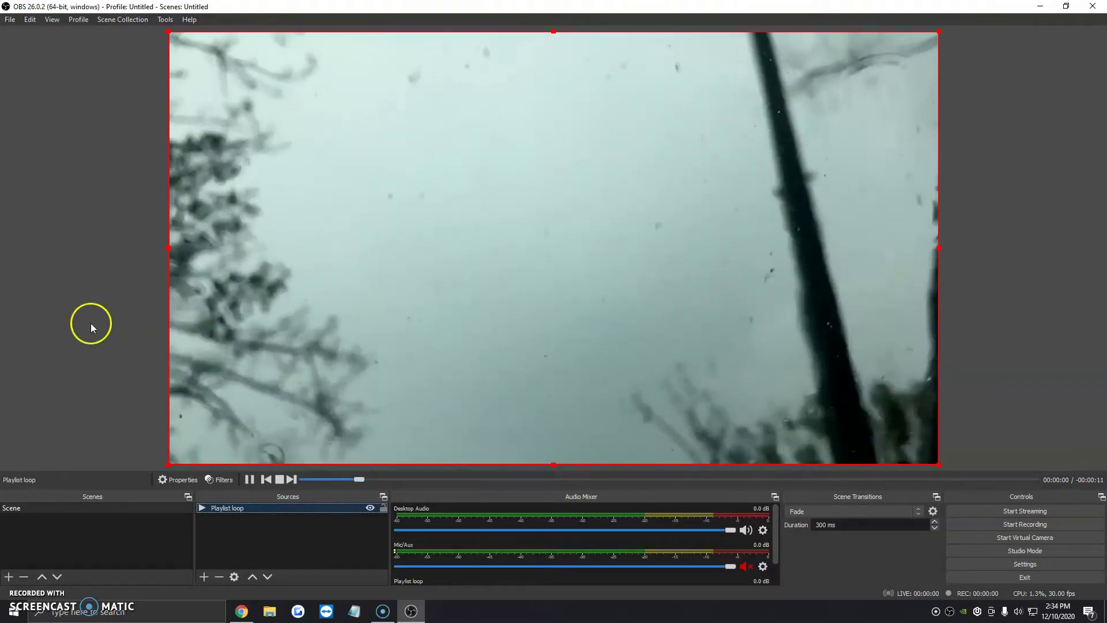
pyautogui.click(82, 336)
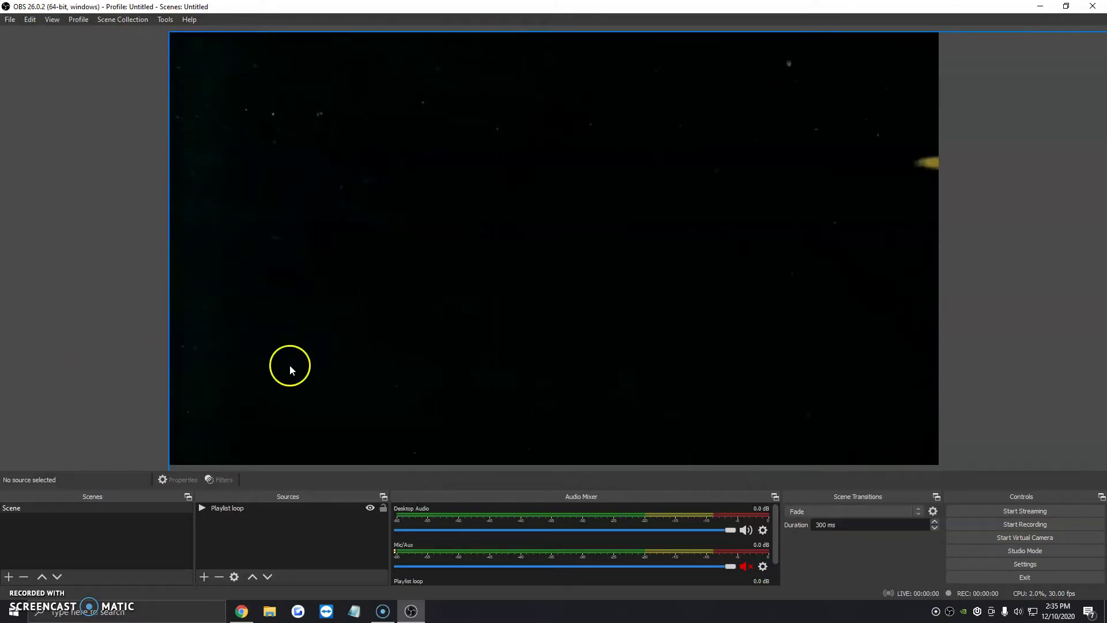
pyautogui.click(321, 368)
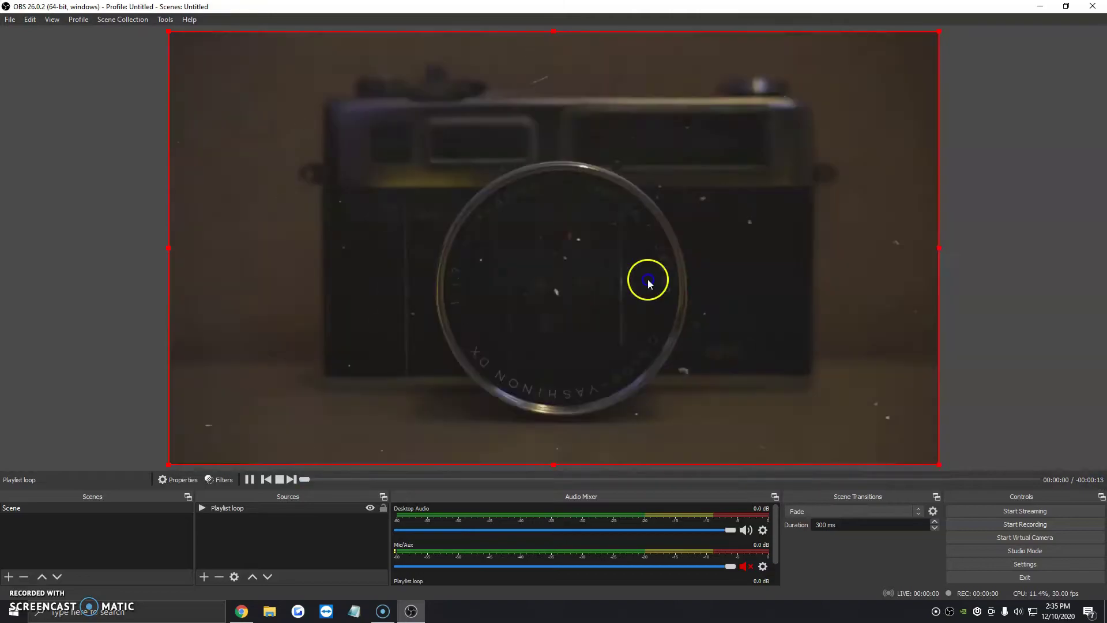
pyautogui.click(104, 314)
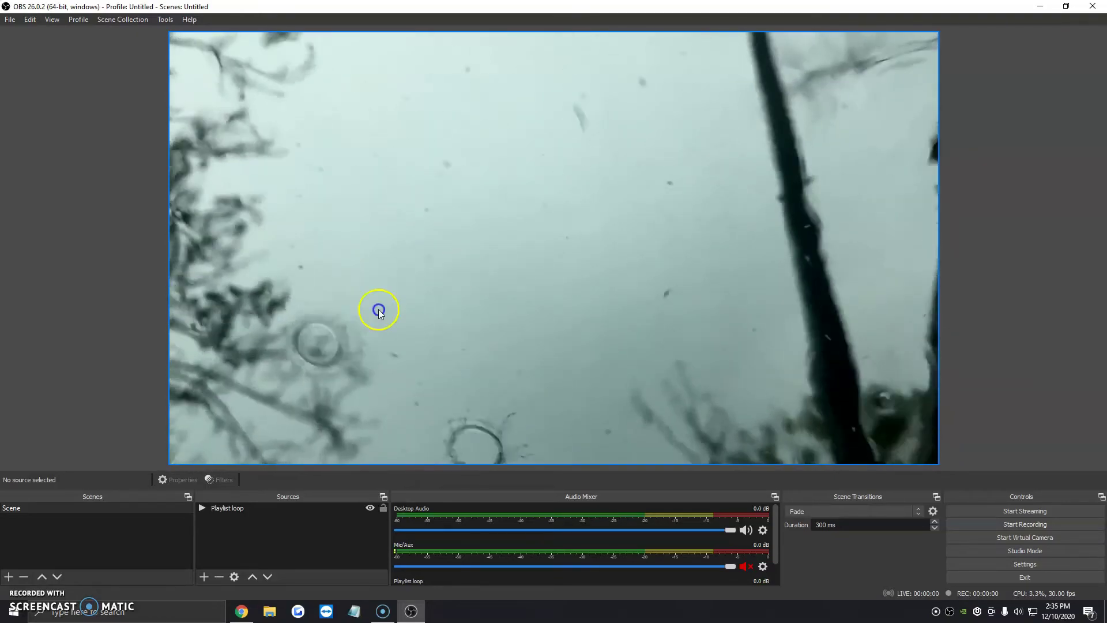
# Delete the Playlist loop source and add a new VLC Video Source named 'Test 28'.
pyautogui.click(251, 506)
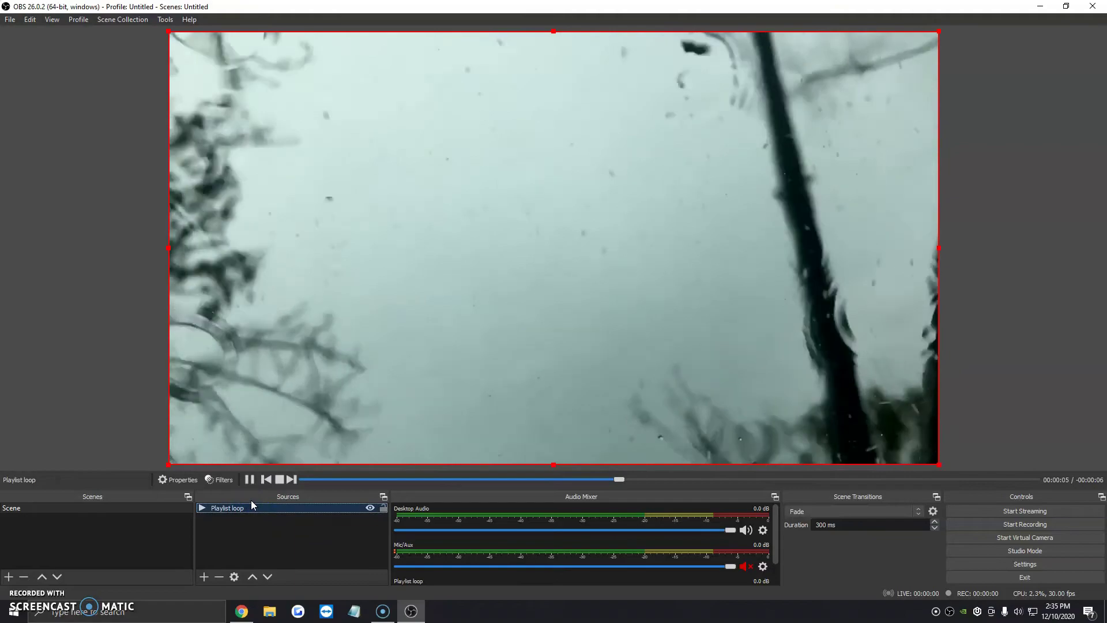
pyautogui.press('Delete')
pyautogui.press('Return')
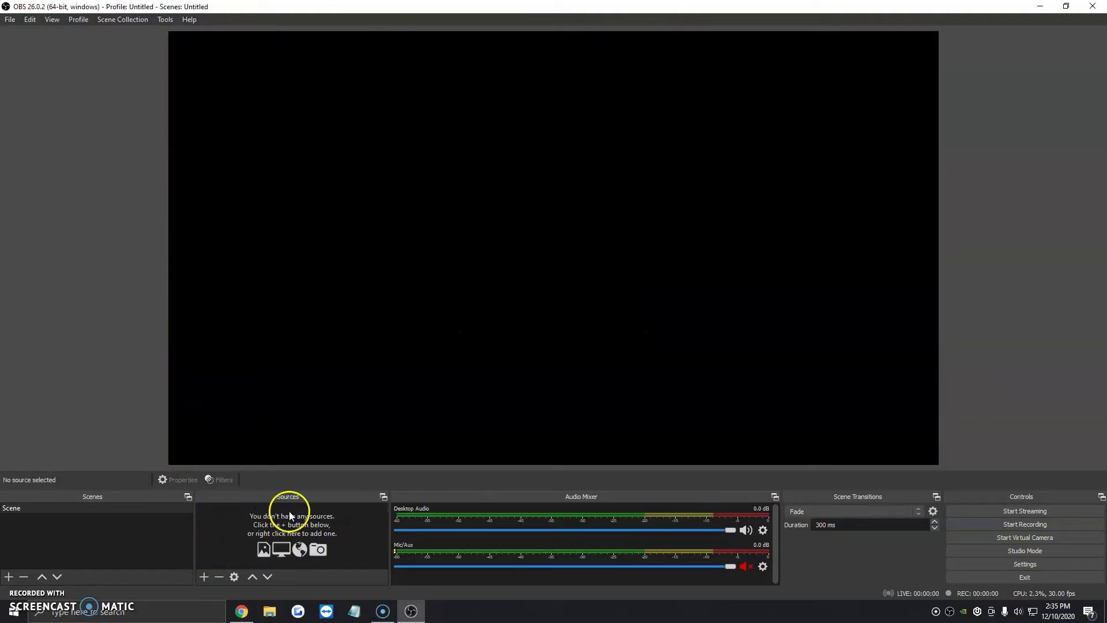
pyautogui.click(206, 574)
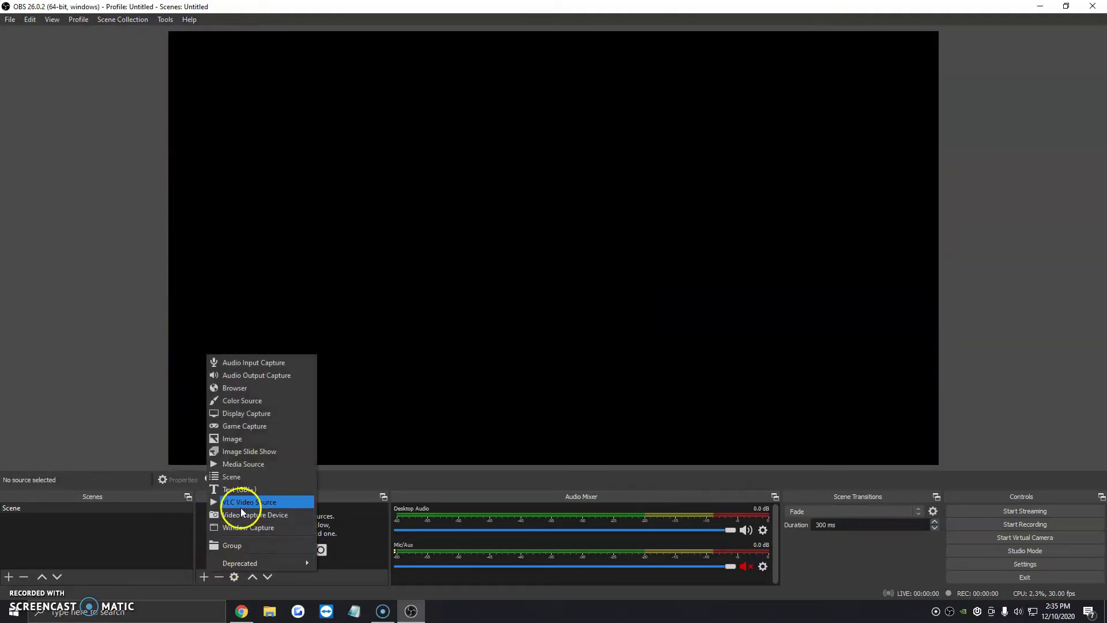
pyautogui.click(241, 502)
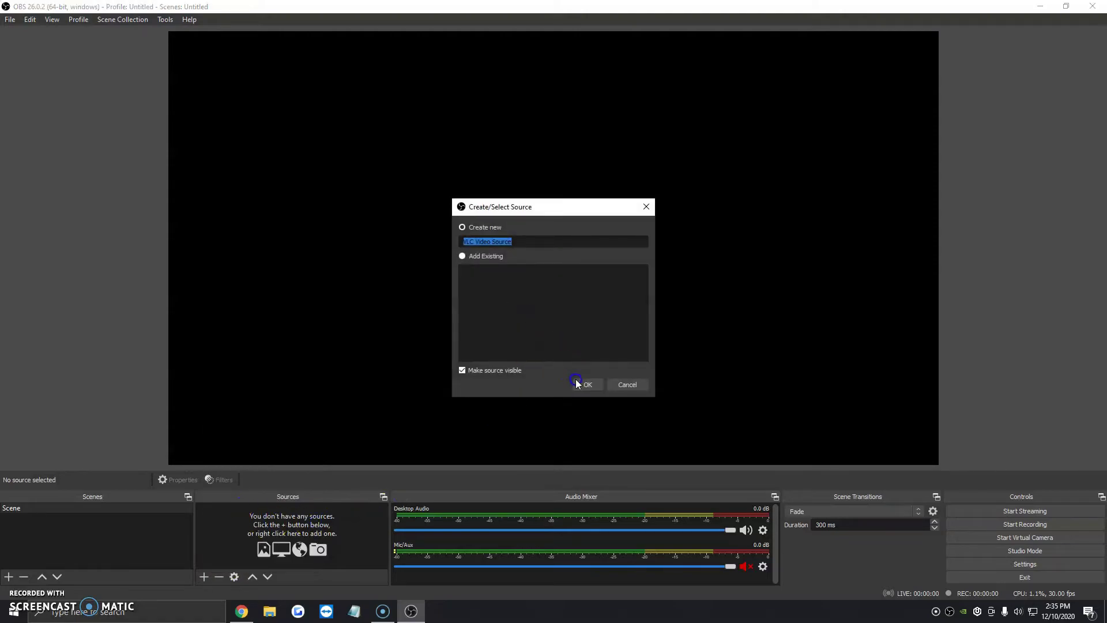
pyautogui.write('Test 28')
pyautogui.press('Return')
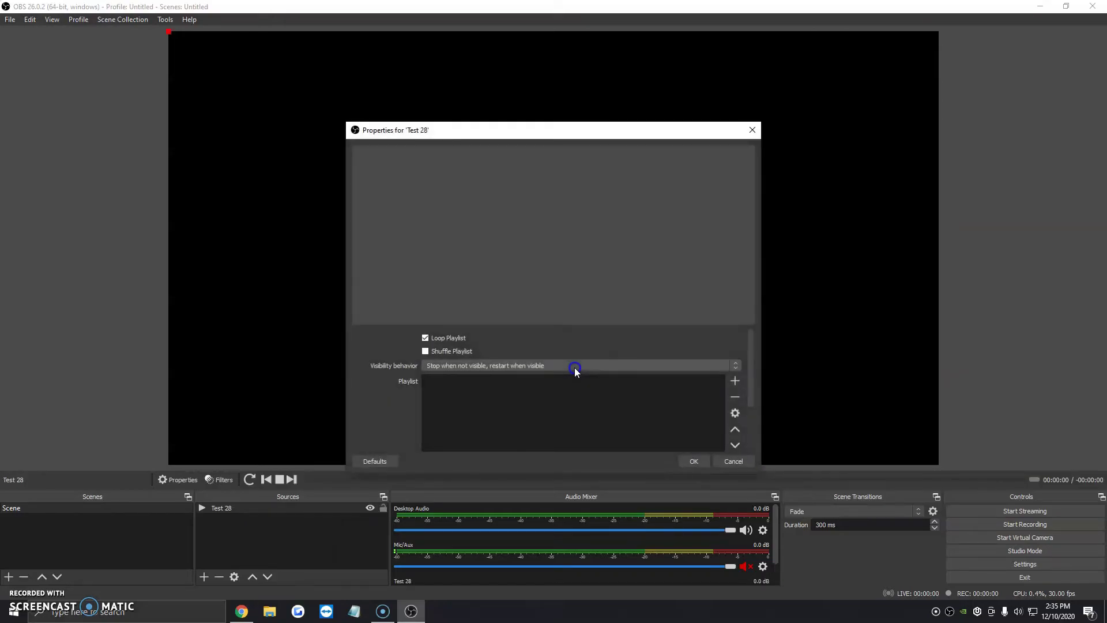
# Add the four stock footage videos to Test 28's playlist, enable Shuffle Playlist, and apply.
pyautogui.click(734, 383)
pyautogui.click(750, 388)
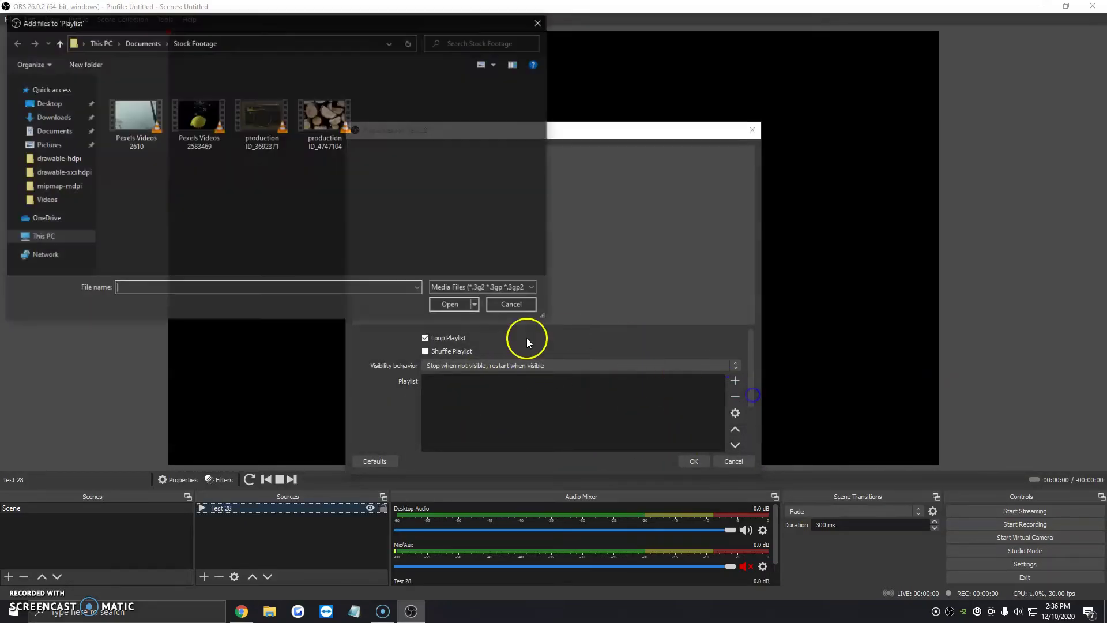
pyautogui.moveTo(361, 180); pyautogui.dragTo(106, 109)
pyautogui.doubleClick(212, 139)
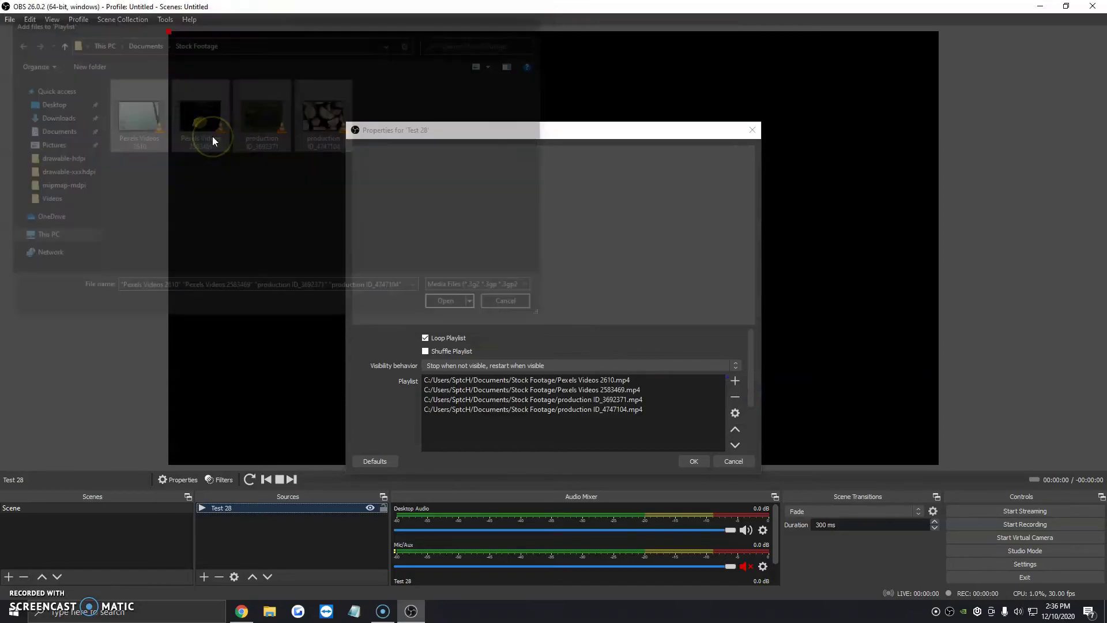
pyautogui.click(433, 349)
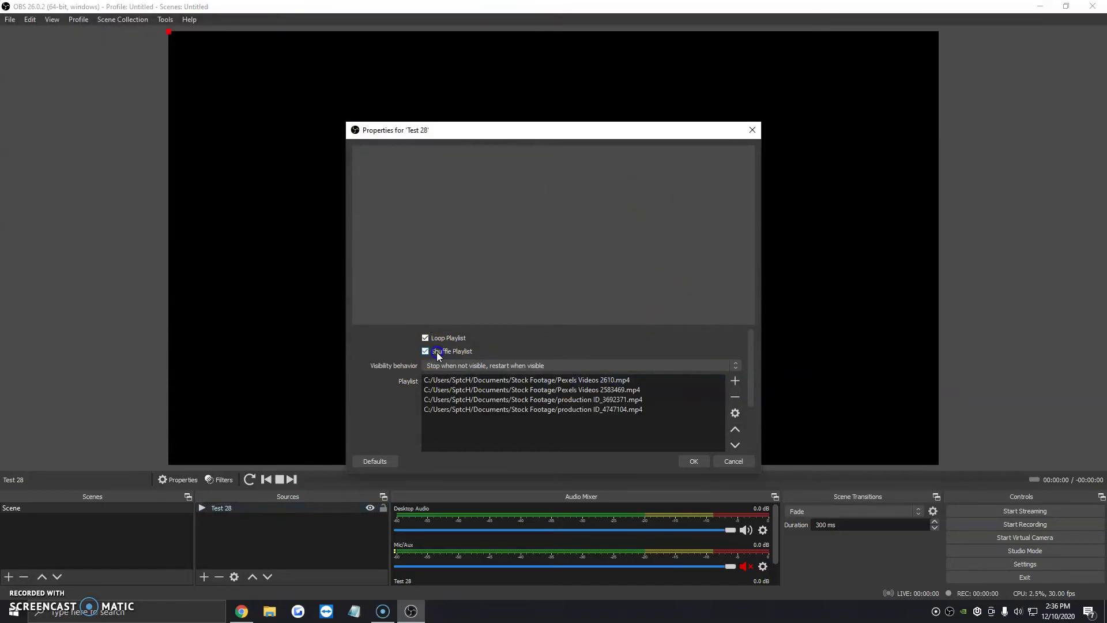
pyautogui.click(693, 462)
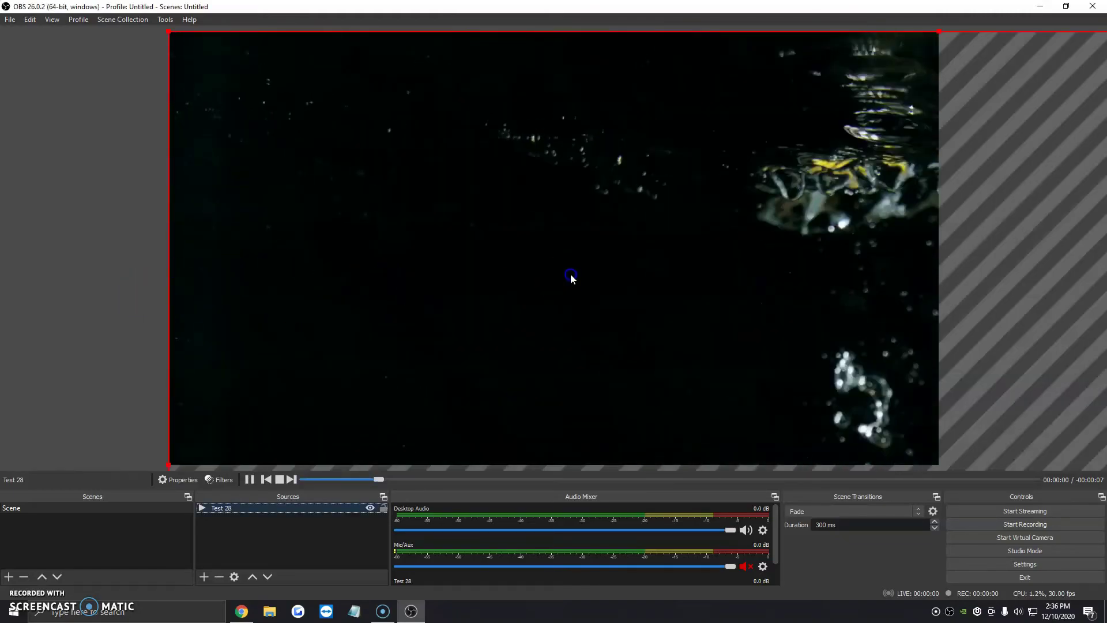
pyautogui.click(268, 272)
pyautogui.click(83, 217)
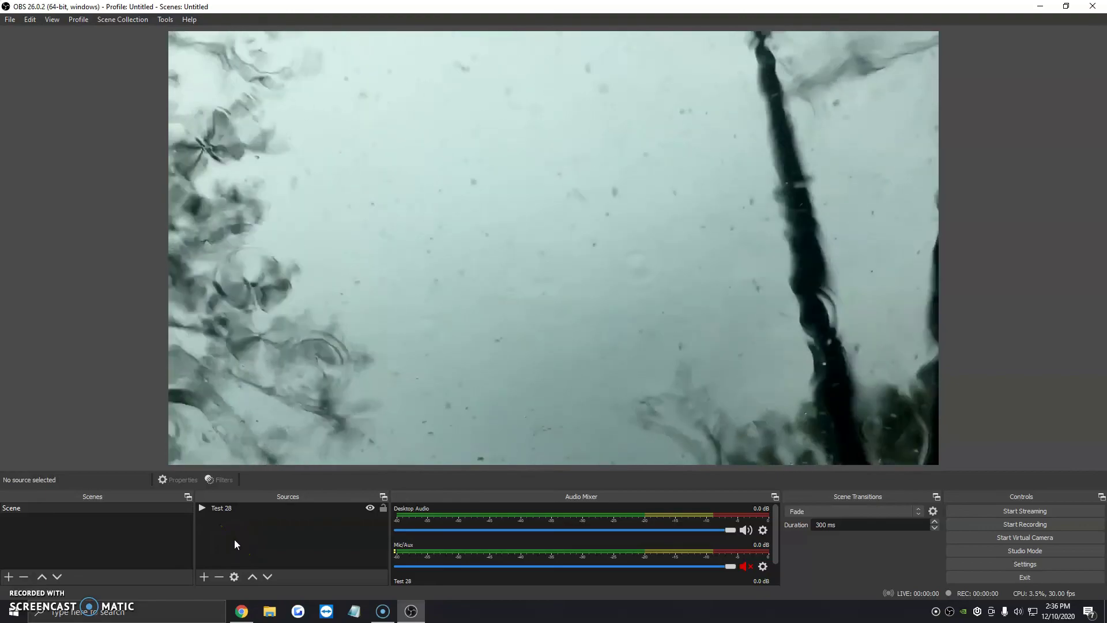
pyautogui.click(238, 519)
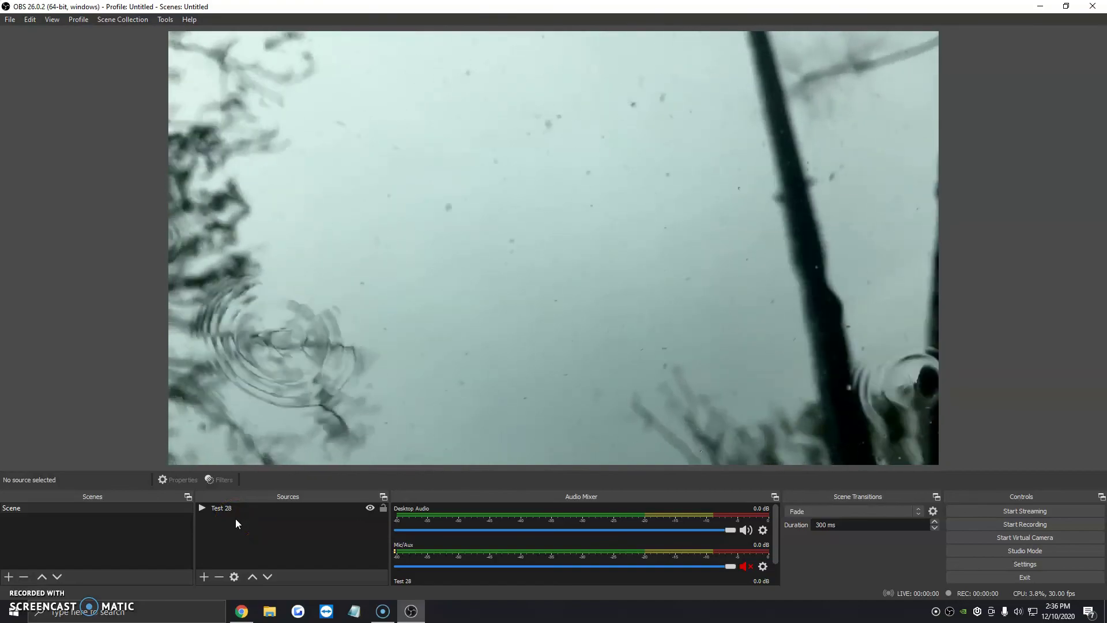
pyautogui.click(257, 519)
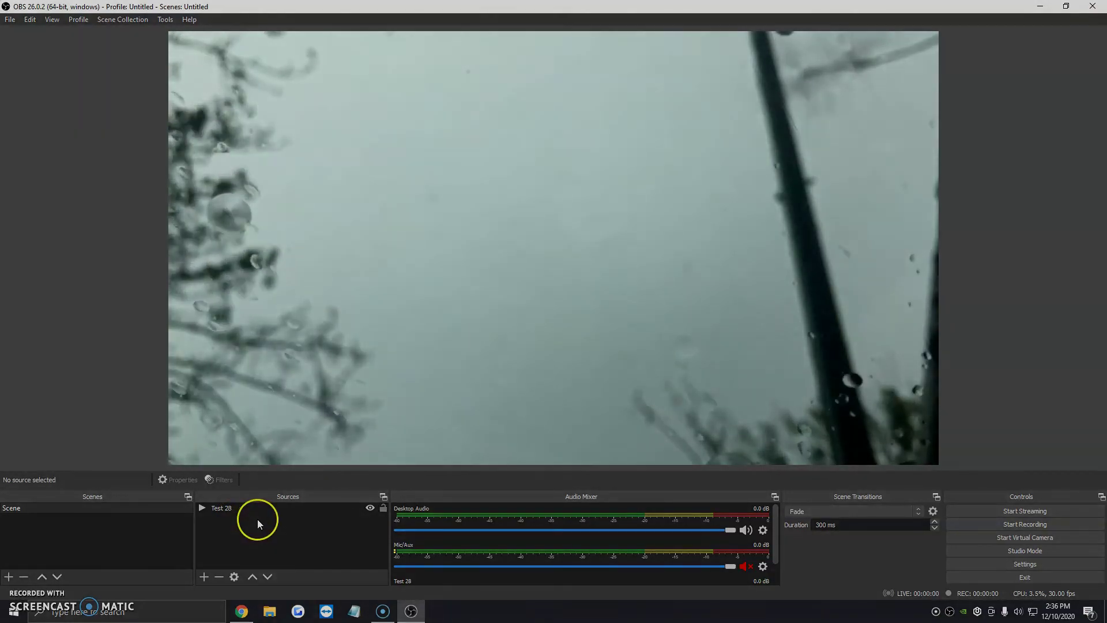